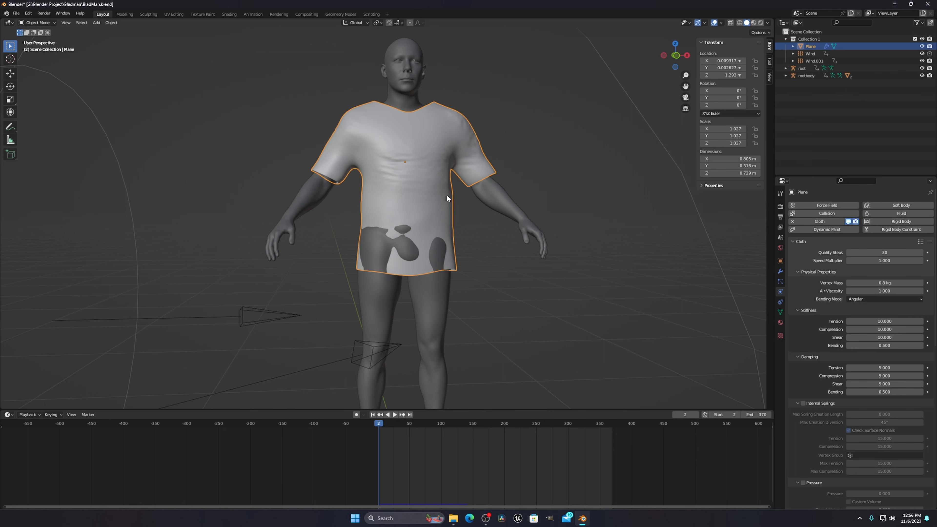
Examine the shirt's fit on the body, especially where the hips and thighs intersect its lower front
{"action": "middle_click_drag", "start_coordinate": [446, 195], "coordinate": [447, 242], "text": "shift"}
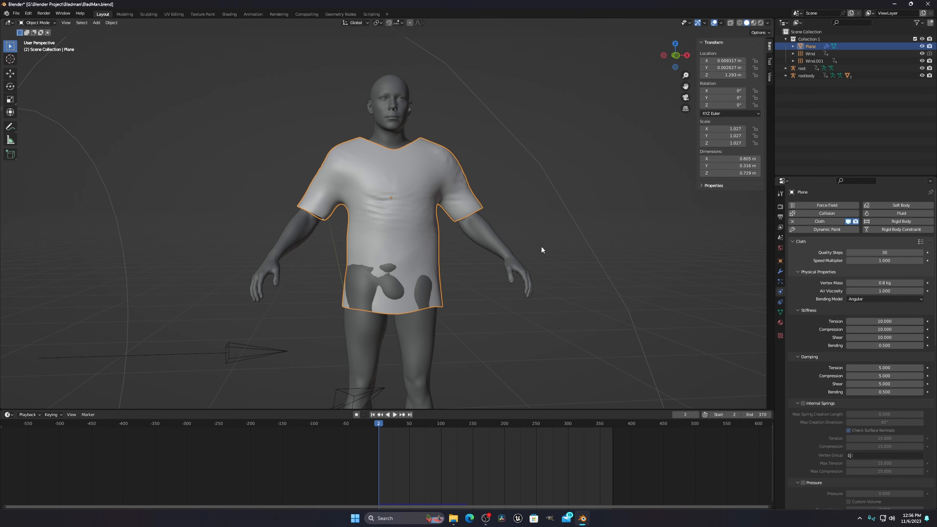
{"action": "middle_click_drag", "start_coordinate": [497, 280], "coordinate": [324, 296]}
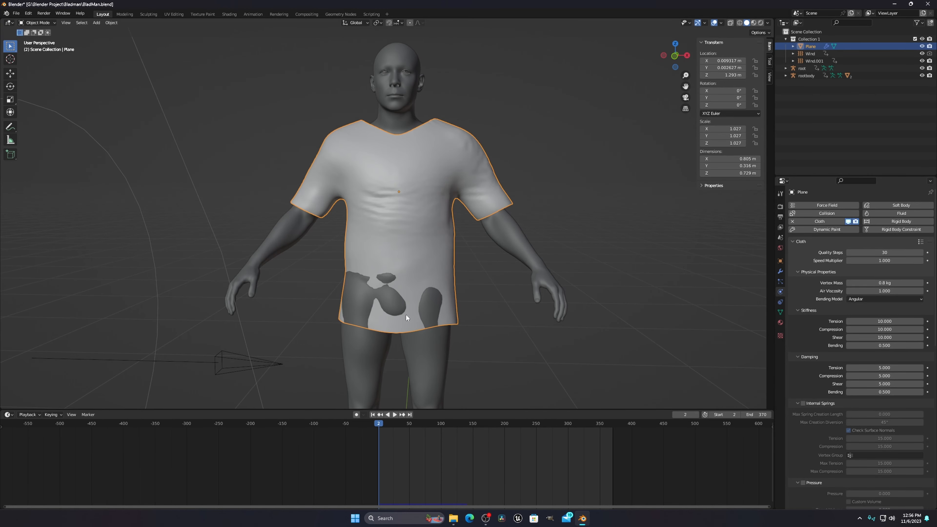
{"action": "scroll", "coordinate": [405, 314], "scroll_direction": "up", "scroll_amount": 2}
{"action": "middle_click_drag", "start_coordinate": [405, 314], "coordinate": [419, 210], "text": "shift"}
{"action": "scroll", "coordinate": [444, 230], "scroll_direction": "up", "scroll_amount": 2}
{"action": "scroll", "coordinate": [418, 210], "scroll_direction": "down", "scroll_amount": 6}
{"action": "left_click", "coordinate": [472, 226]}
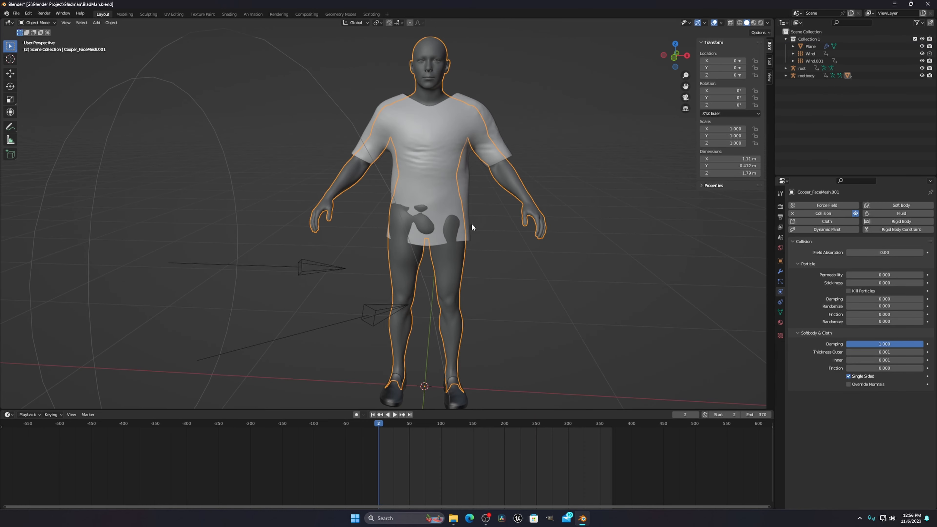
{"action": "middle_click_drag", "start_coordinate": [471, 224], "coordinate": [393, 263], "text": "shift"}
{"action": "scroll", "coordinate": [453, 259], "scroll_direction": "up", "scroll_amount": 3}
{"action": "scroll", "coordinate": [413, 267], "scroll_direction": "down", "scroll_amount": 2}
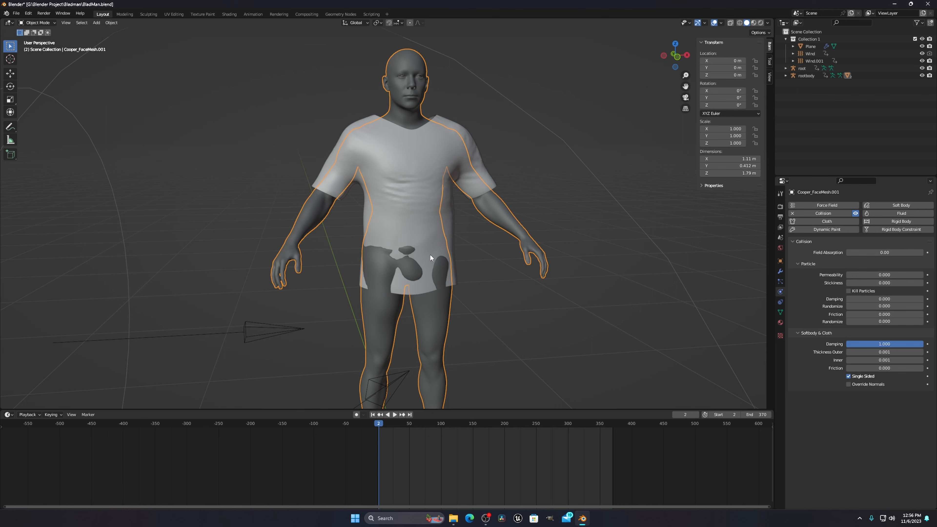
{"action": "scroll", "coordinate": [430, 255], "scroll_direction": "up", "scroll_amount": 6}
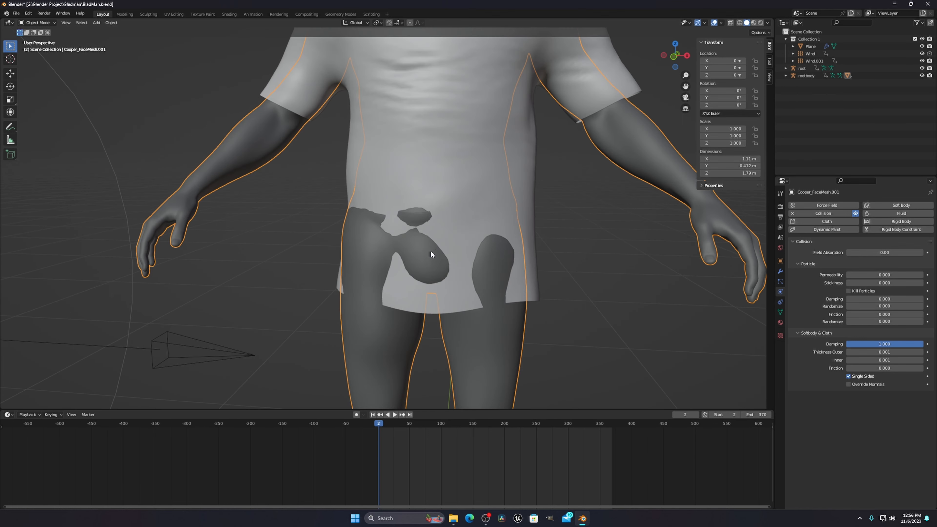
Enter Edit Mode on the shirt mesh and move vertices of its lower part near the hip outward using smooth proportional editing
{"action": "left_click", "coordinate": [36, 22]}
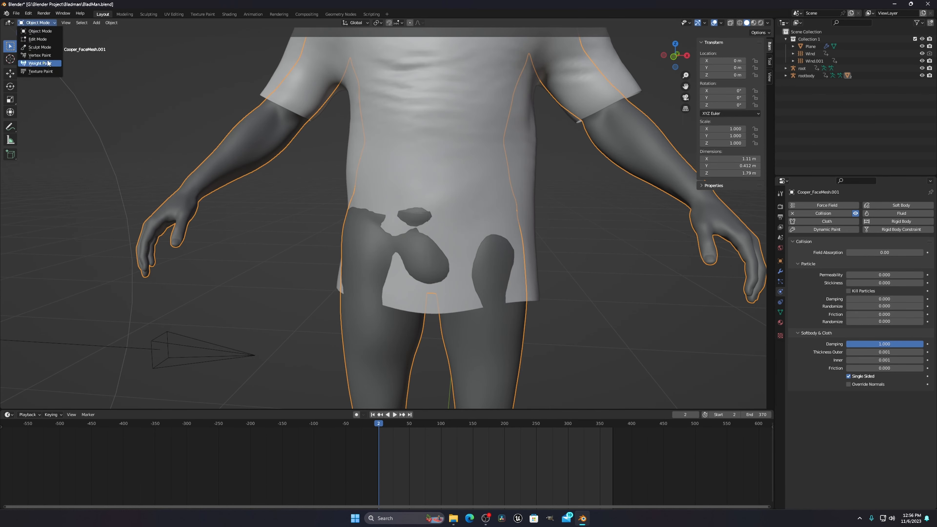
{"action": "left_click", "coordinate": [394, 96]}
{"action": "key", "text": "Tab"}
{"action": "middle_click_drag", "start_coordinate": [341, 223], "coordinate": [471, 259]}
{"action": "left_click", "coordinate": [355, 250]}
{"action": "key", "text": "g"}
{"action": "right_click", "coordinate": [353, 256]}
{"action": "key", "text": "g"}
{"action": "left_click", "coordinate": [340, 249]}
{"action": "key", "text": "g"}
{"action": "left_click", "coordinate": [351, 258]}
{"action": "left_click", "coordinate": [381, 259]}
{"action": "middle_click_drag", "start_coordinate": [380, 260], "coordinate": [410, 262]}
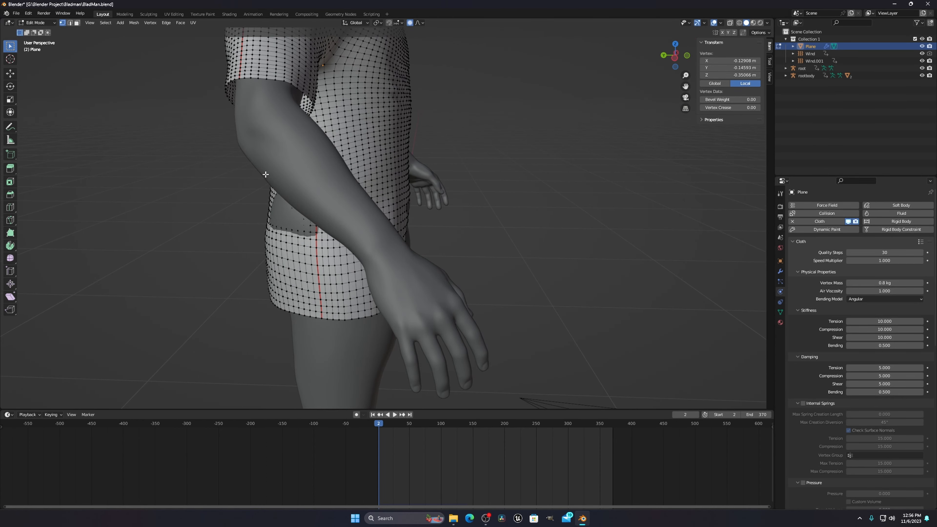
Pull the shirt's vertices over the front of the figure's right thigh away from the body with proportional editing
{"action": "left_click", "coordinate": [37, 23]}
{"action": "middle_click_drag", "start_coordinate": [373, 222], "coordinate": [380, 270]}
{"action": "left_click", "coordinate": [365, 262]}
{"action": "key", "text": "g"}
{"action": "left_click", "coordinate": [444, 270]}
{"action": "key", "text": "g"}
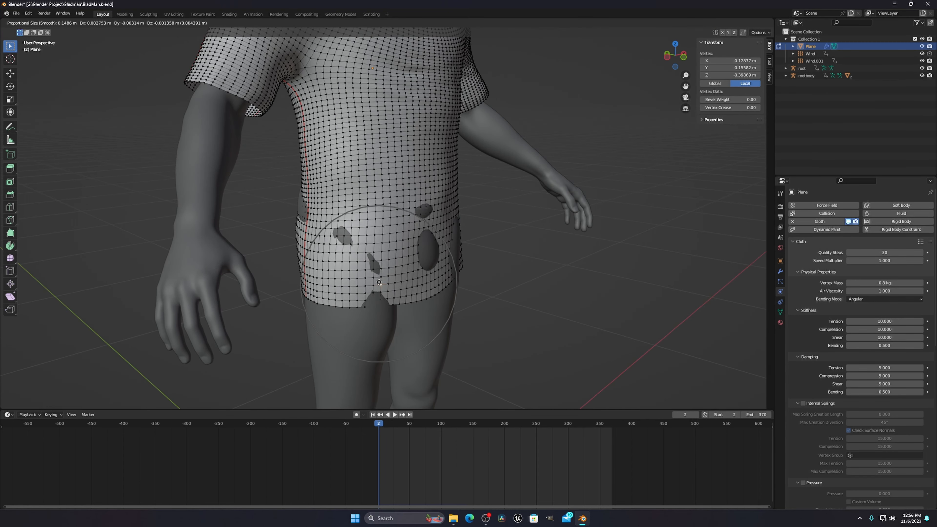
{"action": "left_click", "coordinate": [379, 282]}
Move the shirt's vertices over the figure's right hip outward to clear the body, using proportional editing
{"action": "left_click", "coordinate": [341, 236]}
{"action": "key", "text": "g"}
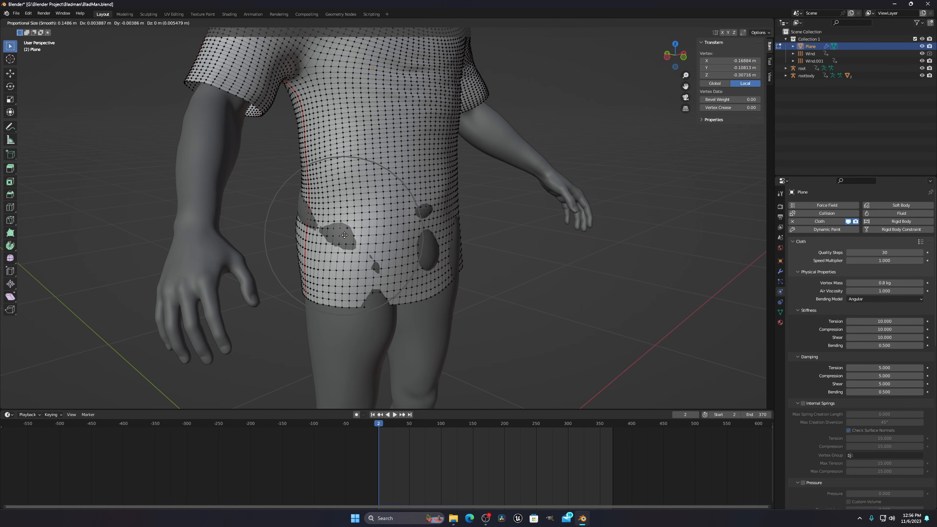
{"action": "left_click", "coordinate": [342, 235]}
{"action": "middle_click_drag", "start_coordinate": [342, 235], "coordinate": [307, 232]}
{"action": "key", "text": "g"}
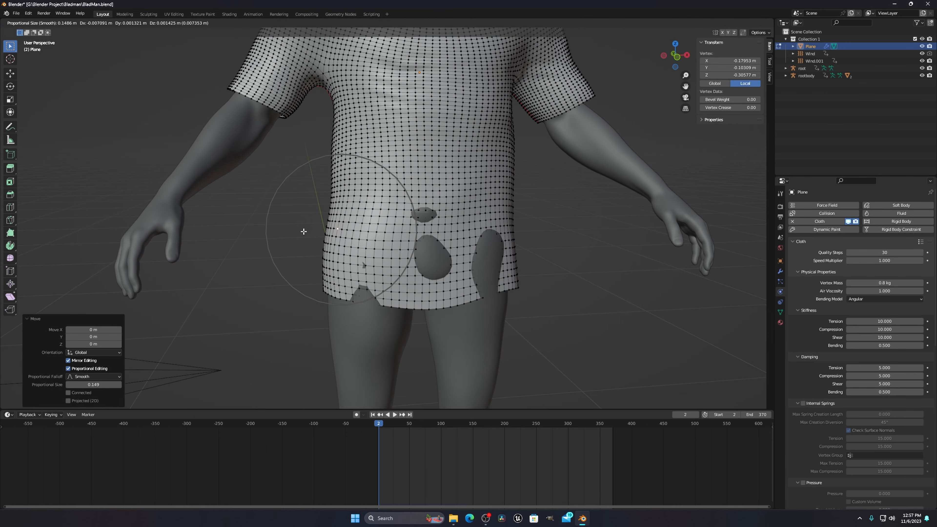
{"action": "left_click", "coordinate": [304, 230]}
Pull the shirt's lower belly vertices away from the body with proportional editing
{"action": "left_click", "coordinate": [429, 217]}
{"action": "key", "text": "g"}
{"action": "middle_click_drag", "start_coordinate": [430, 217], "coordinate": [401, 209]}
{"action": "left_click", "coordinate": [479, 225]}
Move the remaining intersecting vertices around the shirt's lower side and back outward with proportional editing, and return to Object Mode
{"action": "left_click", "coordinate": [295, 252]}
{"action": "key", "text": "g"}
{"action": "left_click", "coordinate": [298, 257]}
{"action": "key", "text": "g"}
{"action": "left_click", "coordinate": [301, 260]}
{"action": "middle_click_drag", "start_coordinate": [301, 260], "coordinate": [340, 185]}
{"action": "key", "text": "g"}
{"action": "left_click", "coordinate": [431, 173]}
{"action": "scroll", "coordinate": [431, 173], "scroll_direction": "down", "scroll_amount": 5}
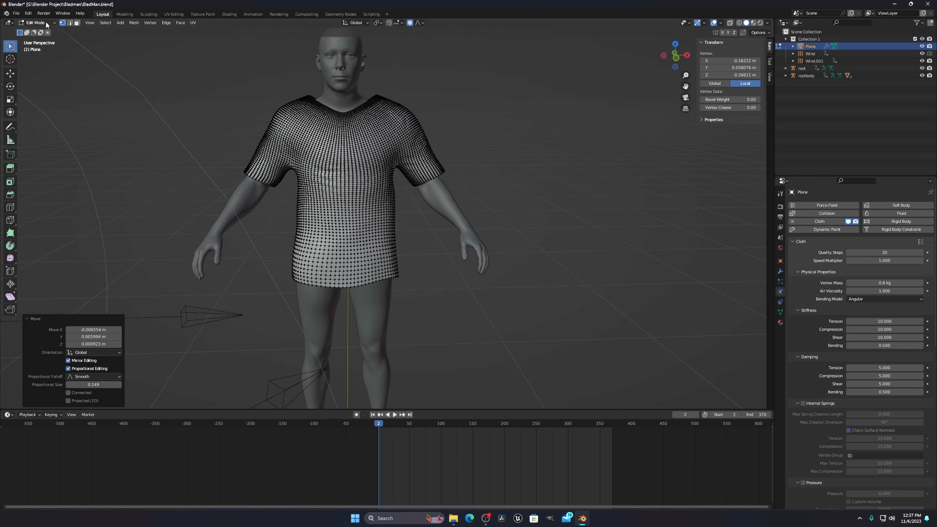
{"action": "key", "text": "Tab"}
Review the corrected shirt on the whole figure and its cloth stiffness and damping settings
{"action": "scroll", "coordinate": [456, 189], "scroll_direction": "up", "scroll_amount": 3}
{"action": "middle_click_drag", "start_coordinate": [456, 190], "coordinate": [502, 209], "text": "shift"}
{"action": "scroll", "coordinate": [501, 208], "scroll_direction": "down", "scroll_amount": 5}
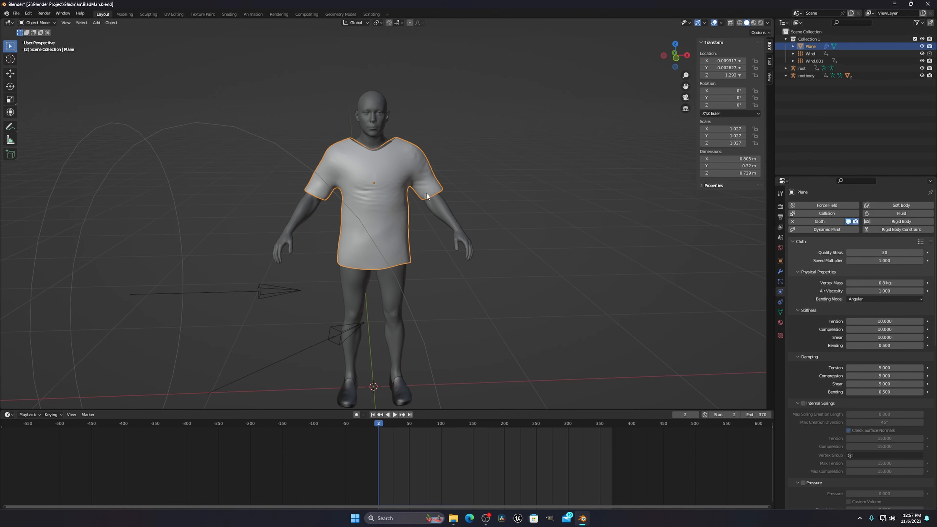
{"action": "middle_click_drag", "start_coordinate": [637, 235], "coordinate": [593, 230], "text": "shift"}
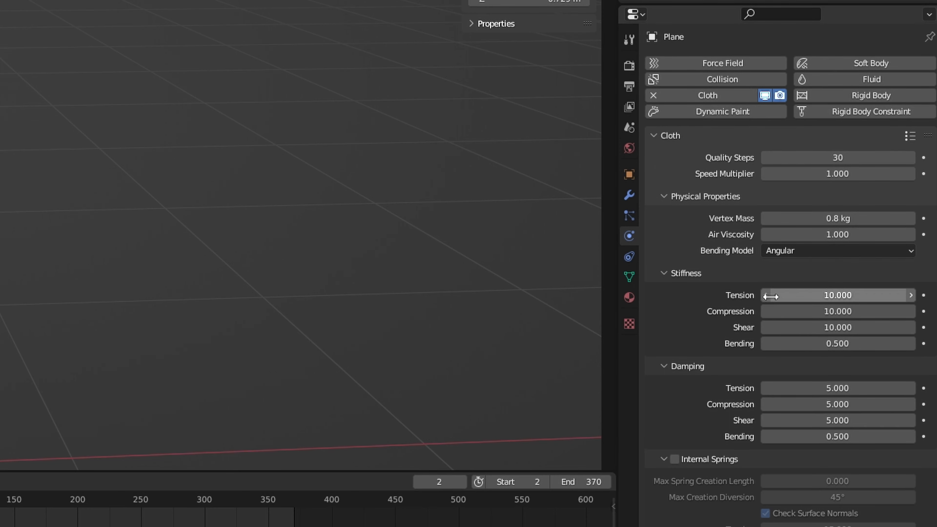
{"action": "middle_click_drag", "start_coordinate": [1, 34], "coordinate": [73, 35], "text": "shift"}
Select the body and inspect the clearance between it and the shirt around the neckline and shoulders
{"action": "left_click", "coordinate": [7, 185]}
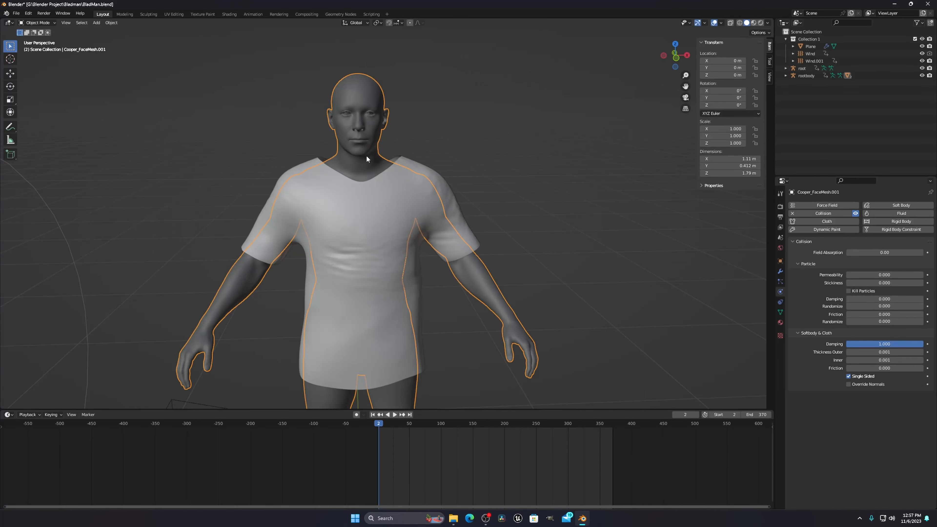
{"action": "scroll", "coordinate": [0, 0], "scroll_direction": "up", "scroll_amount": 4}
{"action": "scroll", "coordinate": [0, 0], "scroll_direction": "down", "scroll_amount": 3}
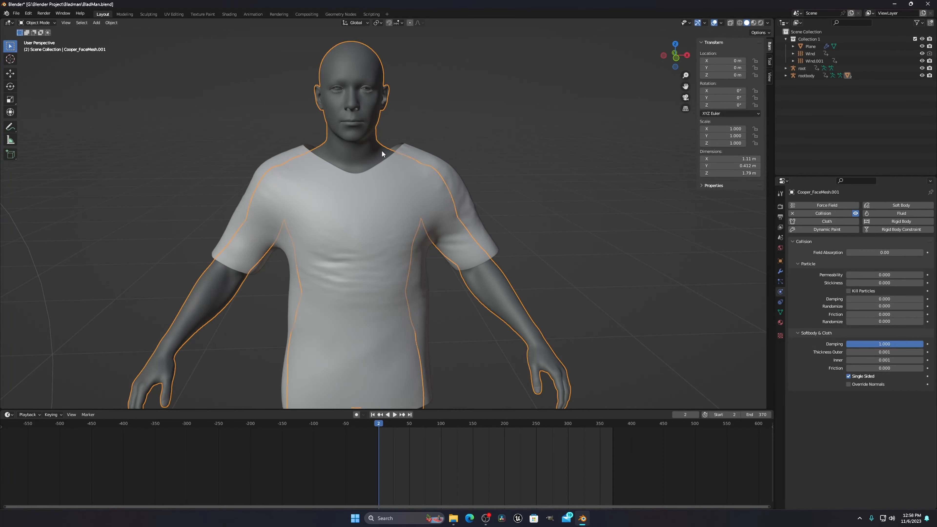
{"action": "scroll", "coordinate": [339, 185], "scroll_direction": "up", "scroll_amount": 6}
{"action": "middle_click_drag", "start_coordinate": [382, 150], "coordinate": [328, 176]}
{"action": "scroll", "coordinate": [328, 176], "scroll_direction": "down", "scroll_amount": 4}
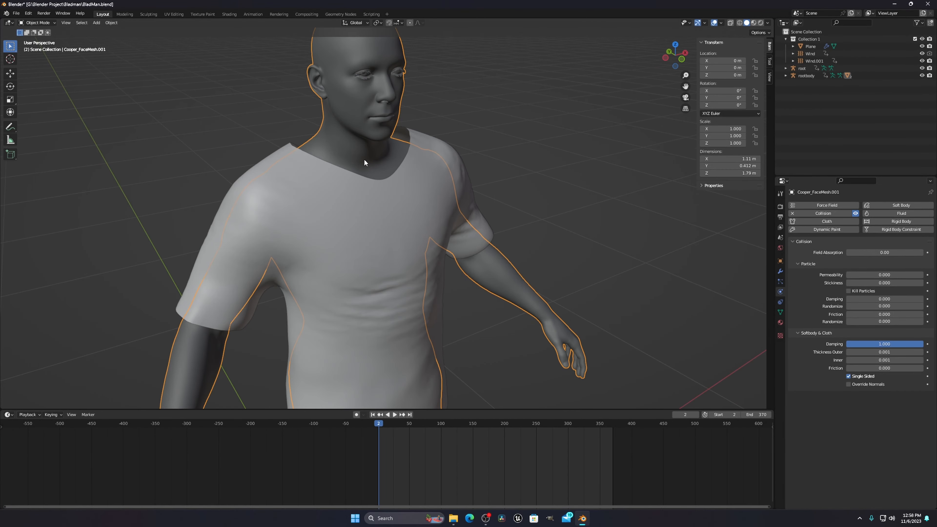
{"action": "middle_click_drag", "start_coordinate": [384, 157], "coordinate": [355, 159]}
{"action": "scroll", "coordinate": [316, 148], "scroll_direction": "up", "scroll_amount": 5}
{"action": "scroll", "coordinate": [442, 262], "scroll_direction": "down", "scroll_amount": 4}
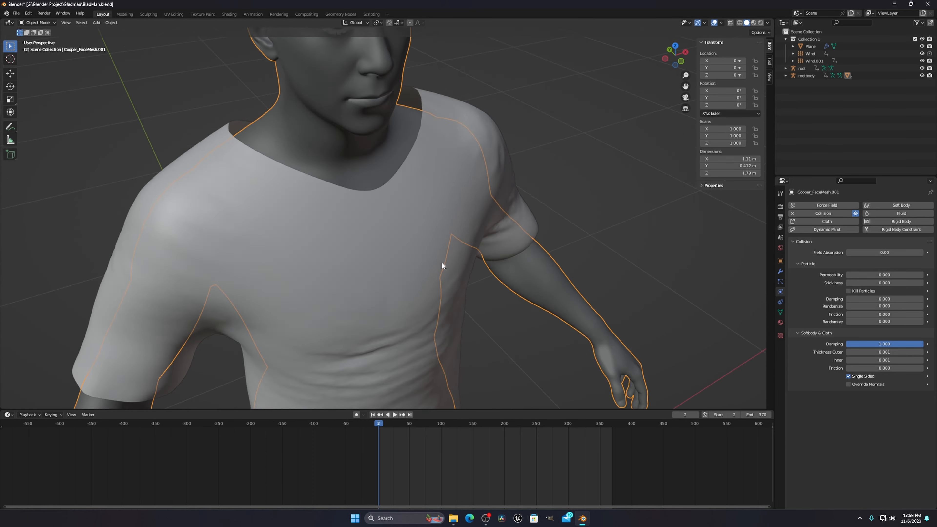
{"action": "middle_click_drag", "start_coordinate": [442, 262], "coordinate": [403, 239]}
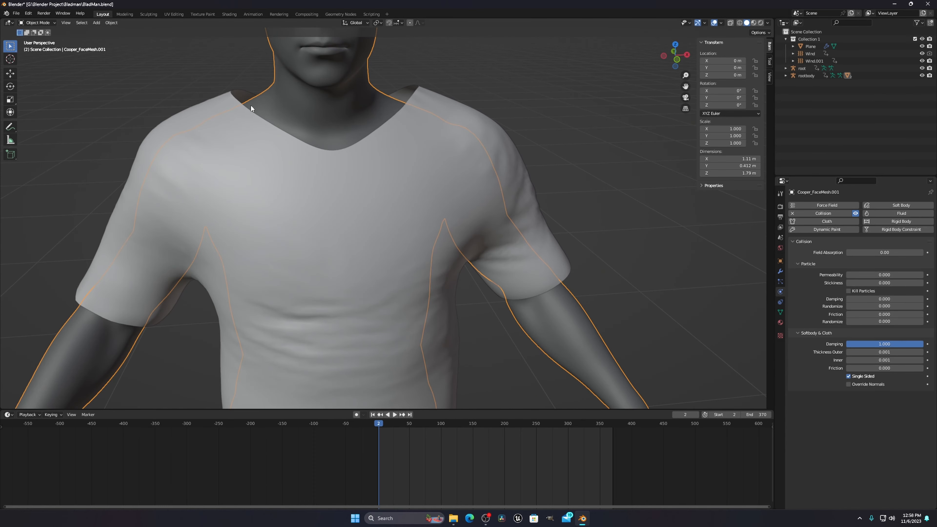
{"action": "middle_click_drag", "start_coordinate": [250, 105], "coordinate": [220, 134]}
{"action": "scroll", "coordinate": [257, 138], "scroll_direction": "up", "scroll_amount": 5}
{"action": "scroll", "coordinate": [220, 134], "scroll_direction": "down", "scroll_amount": 2}
{"action": "scroll", "coordinate": [199, 70], "scroll_direction": "down", "scroll_amount": 2}
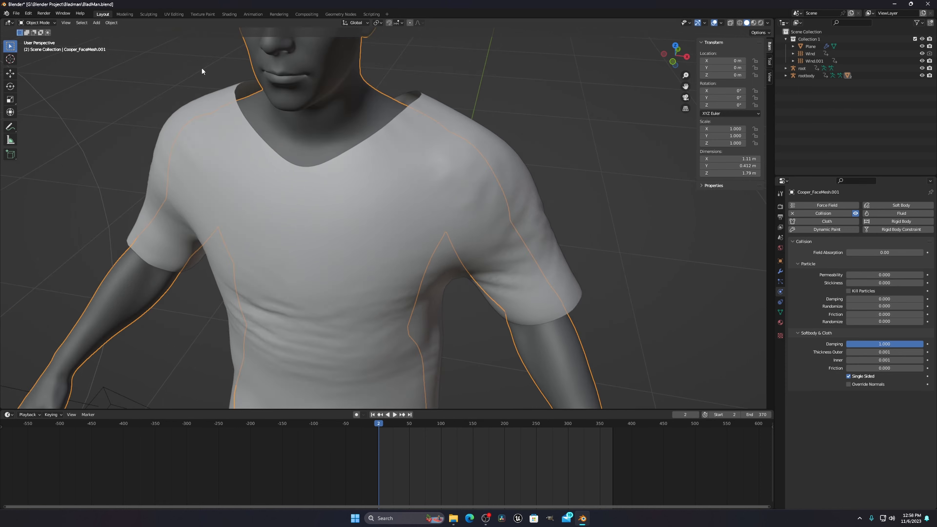
{"action": "scroll", "coordinate": [372, 180], "scroll_direction": "down", "scroll_amount": 3}
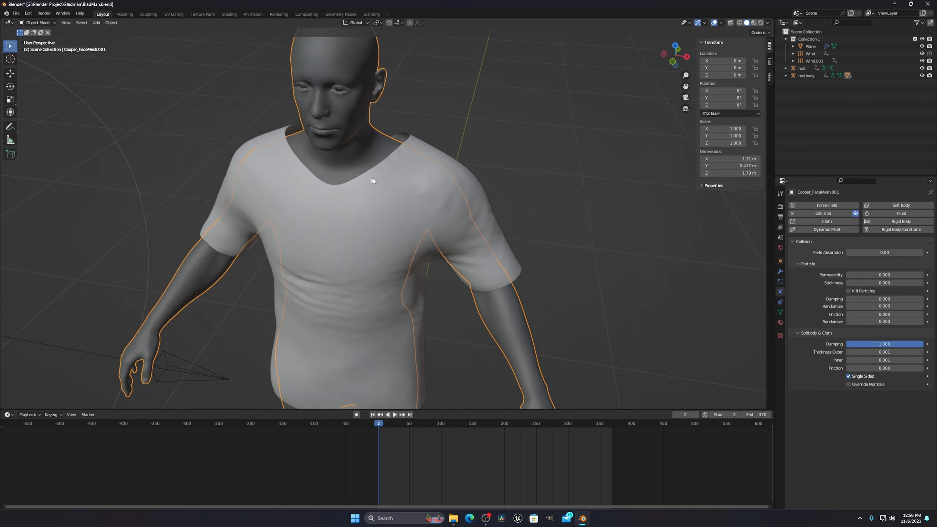
{"action": "middle_click_drag", "start_coordinate": [403, 210], "coordinate": [389, 205]}
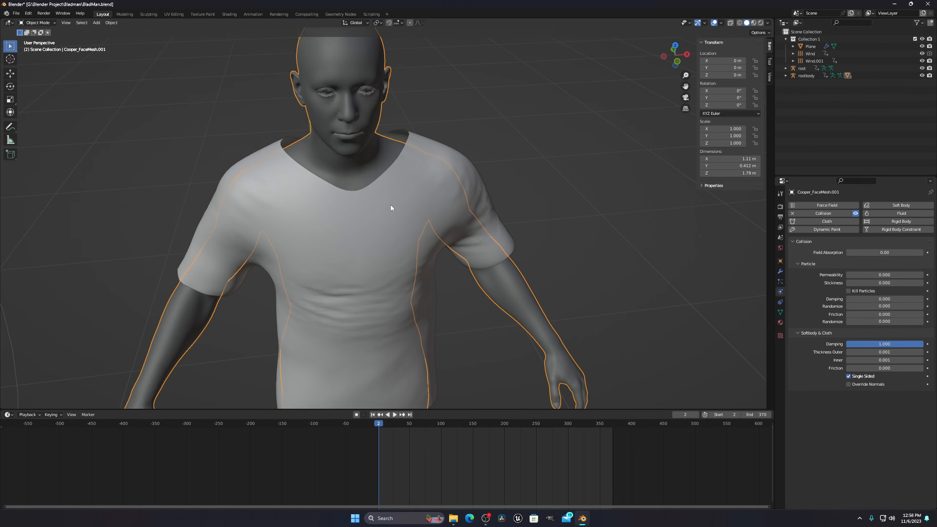
{"action": "scroll", "coordinate": [317, 163], "scroll_direction": "up", "scroll_amount": 2}
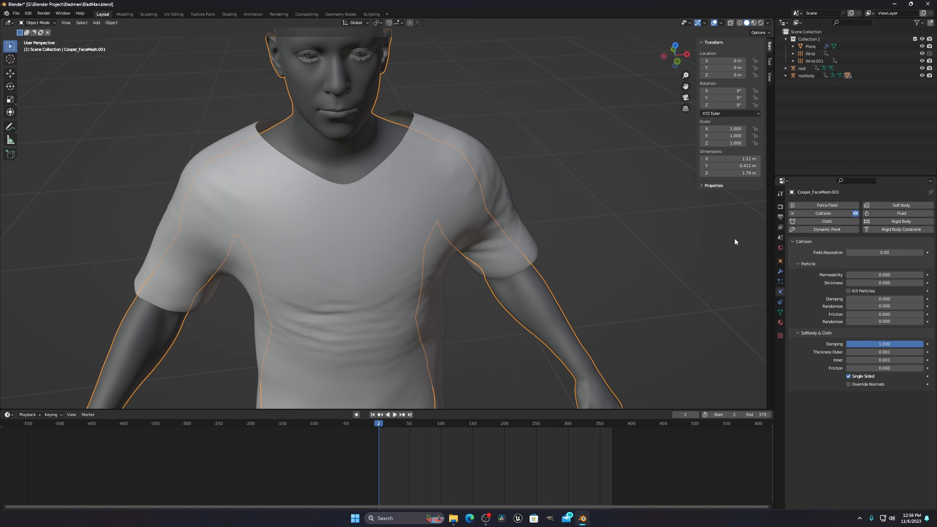
{"action": "scroll", "coordinate": [395, 234], "scroll_direction": "down", "scroll_amount": 5}
Select the shirt and switch it to Edit Mode
{"action": "left_click", "coordinate": [396, 268]}
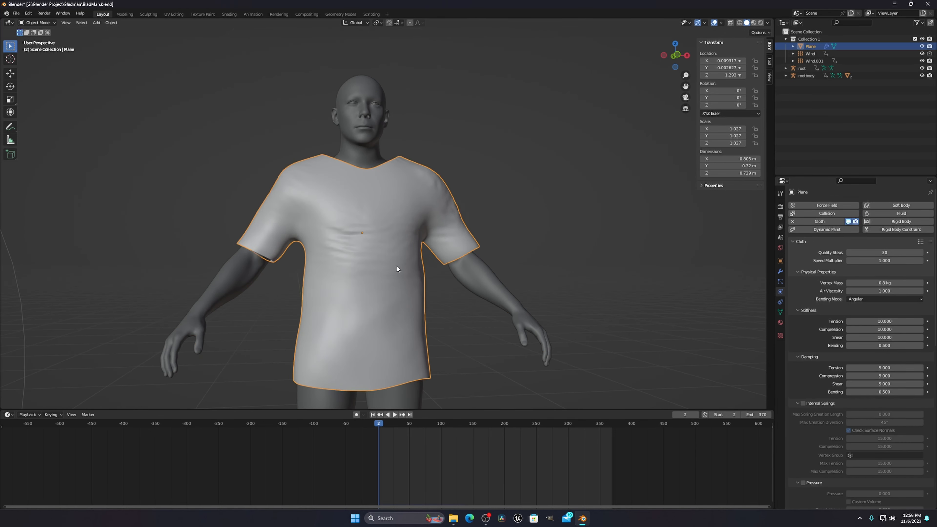
{"action": "scroll", "coordinate": [497, 245], "scroll_direction": "down", "scroll_amount": 1}
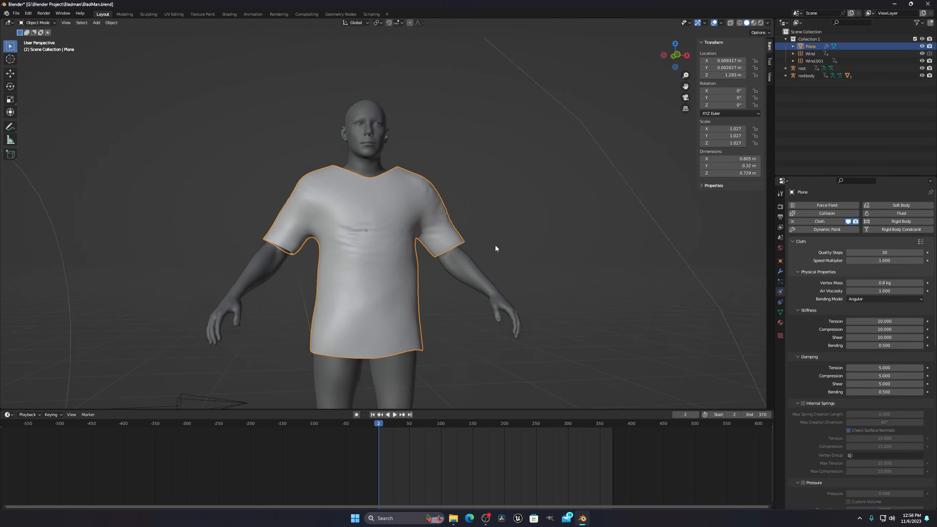
{"action": "middle_click_drag", "start_coordinate": [495, 246], "coordinate": [492, 262]}
{"action": "key", "text": "Tab"}
Examine the density and flow of the shirt's mesh across the chest and neckline
{"action": "scroll", "coordinate": [409, 232], "scroll_direction": "up", "scroll_amount": 4}
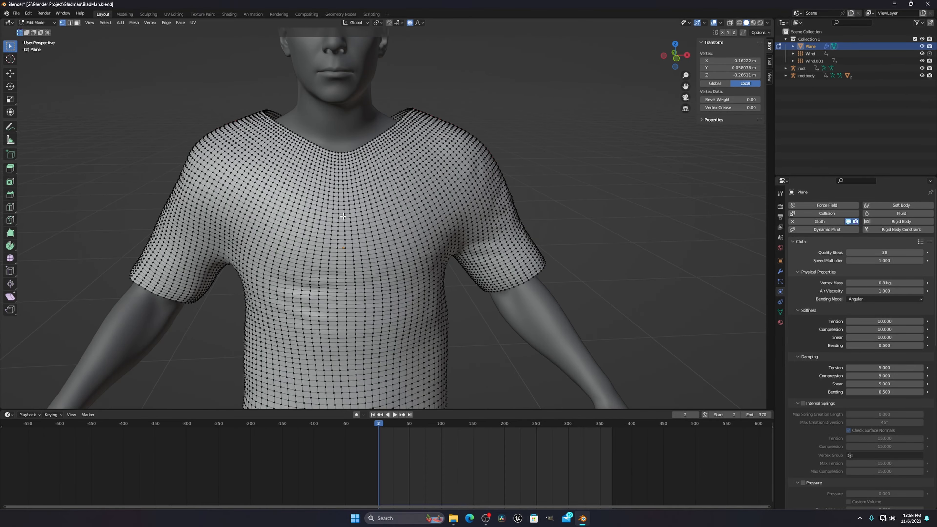
{"action": "scroll", "coordinate": [409, 232], "scroll_direction": "down", "scroll_amount": 3}
{"action": "middle_click_drag", "start_coordinate": [409, 232], "coordinate": [367, 232]}
{"action": "scroll", "coordinate": [367, 232], "scroll_direction": "up", "scroll_amount": 4}
{"action": "scroll", "coordinate": [412, 279], "scroll_direction": "down", "scroll_amount": 4}
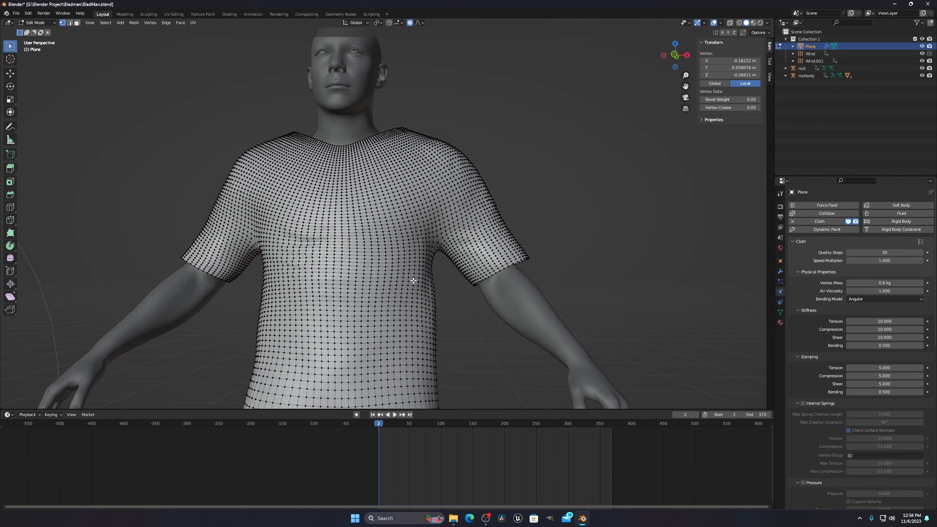
{"action": "middle_click_drag", "start_coordinate": [412, 278], "coordinate": [444, 218]}
{"action": "scroll", "coordinate": [398, 244], "scroll_direction": "up", "scroll_amount": 4}
{"action": "scroll", "coordinate": [450, 210], "scroll_direction": "down", "scroll_amount": 2}
{"action": "scroll", "coordinate": [443, 199], "scroll_direction": "up", "scroll_amount": 2}
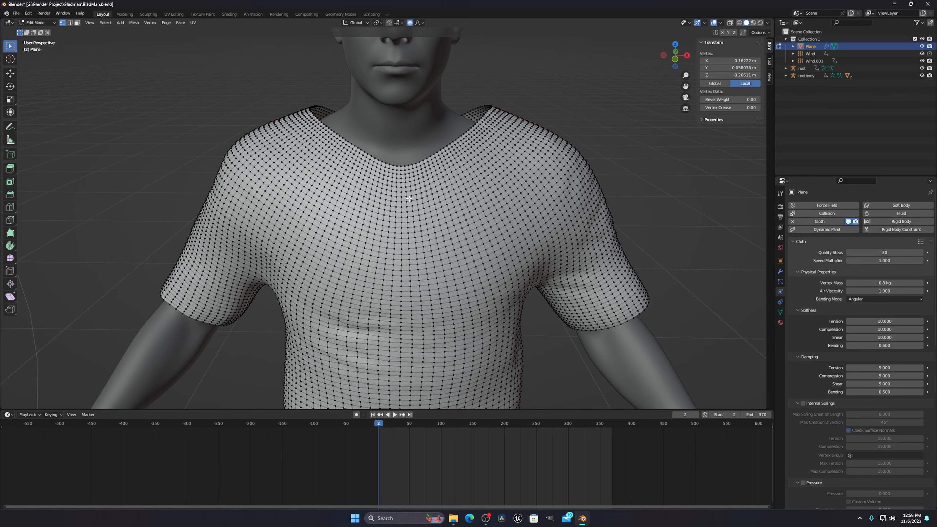
{"action": "scroll", "coordinate": [404, 196], "scroll_direction": "up", "scroll_amount": 6}
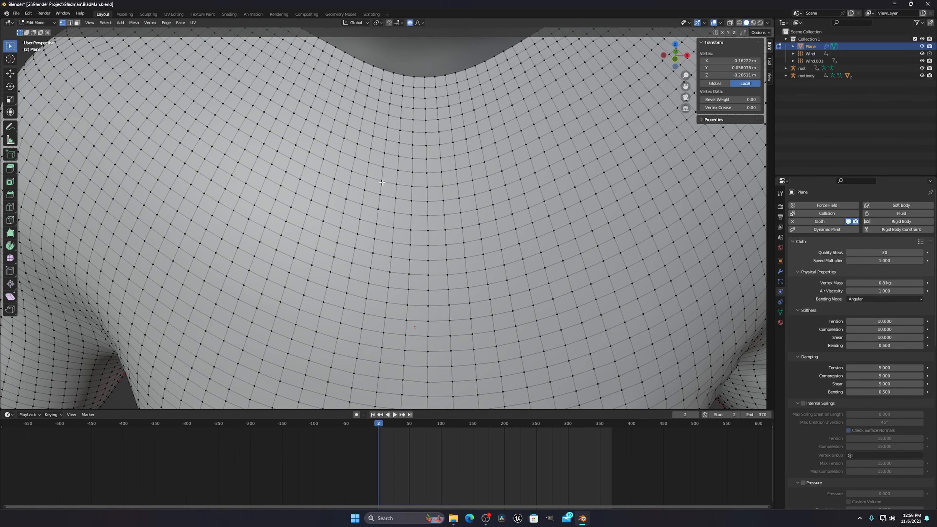
{"action": "scroll", "coordinate": [401, 192], "scroll_direction": "down", "scroll_amount": 4}
Examine the shirt's topology around the armpit, including the marked seam running under the sleeve and along the side
{"action": "middle_click_drag", "start_coordinate": [325, 190], "coordinate": [475, 281]}
{"action": "scroll", "coordinate": [371, 161], "scroll_direction": "up", "scroll_amount": 4}
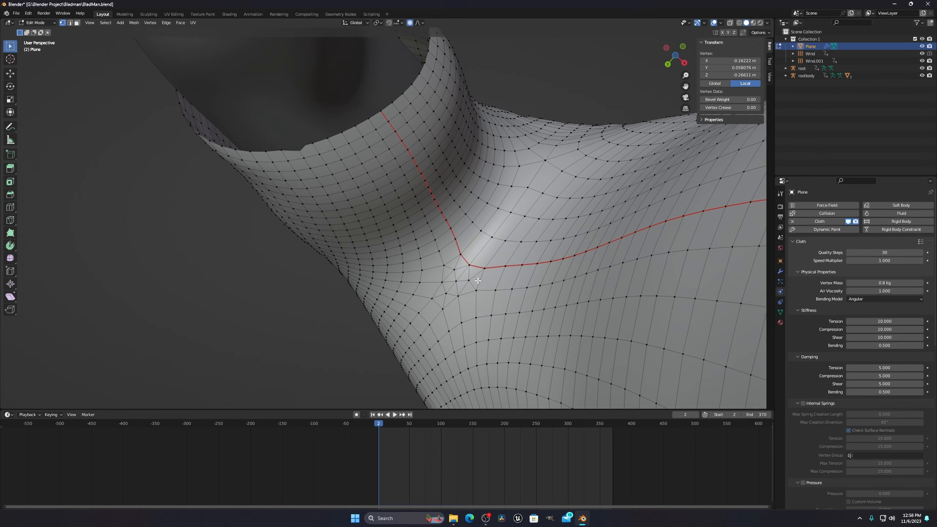
{"action": "scroll", "coordinate": [483, 301], "scroll_direction": "up", "scroll_amount": 3}
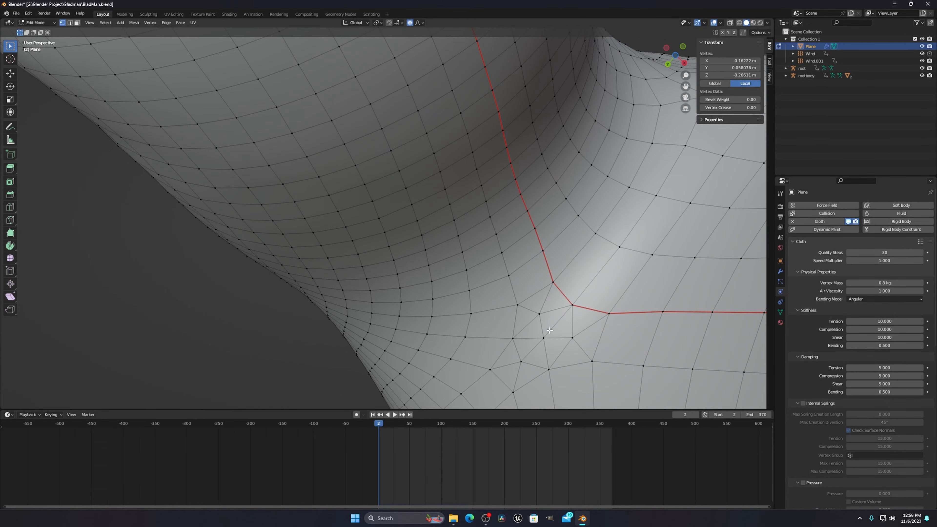
{"action": "scroll", "coordinate": [550, 330], "scroll_direction": "down", "scroll_amount": 5}
{"action": "middle_click_drag", "start_coordinate": [620, 245], "coordinate": [469, 284]}
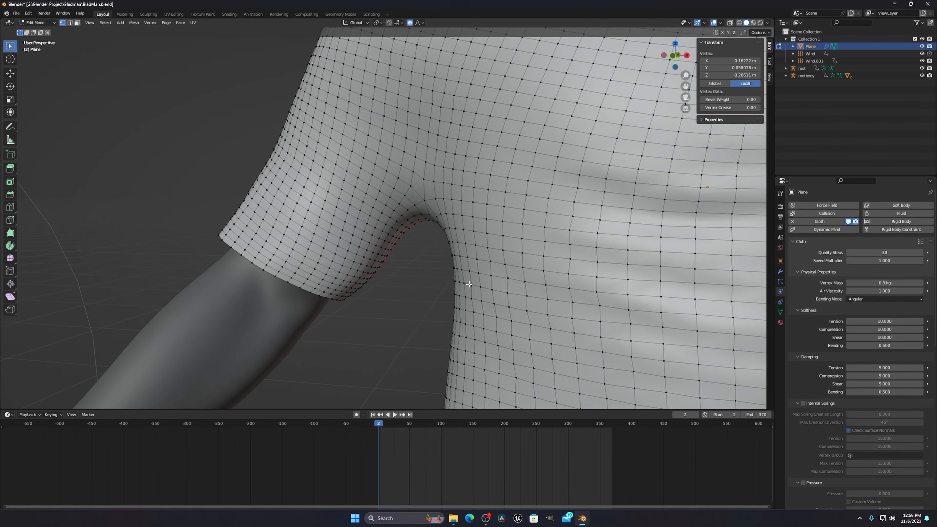
{"action": "scroll", "coordinate": [469, 284], "scroll_direction": "down", "scroll_amount": 6}
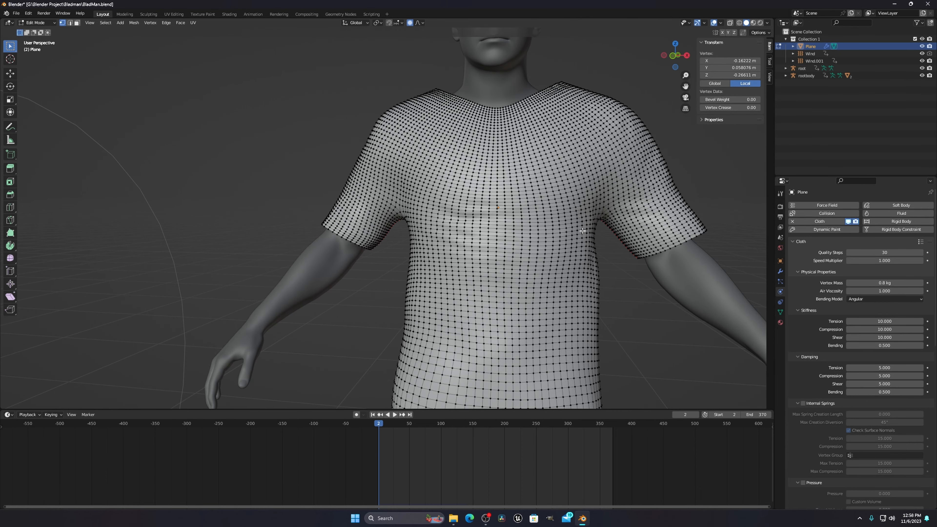
{"action": "scroll", "coordinate": [583, 231], "scroll_direction": "down", "scroll_amount": 2}
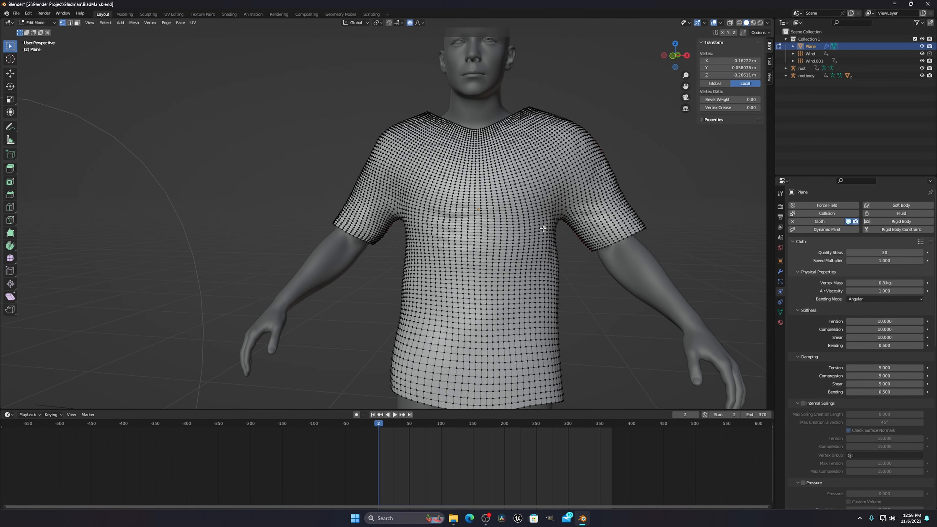
{"action": "scroll", "coordinate": [543, 229], "scroll_direction": "up", "scroll_amount": 5}
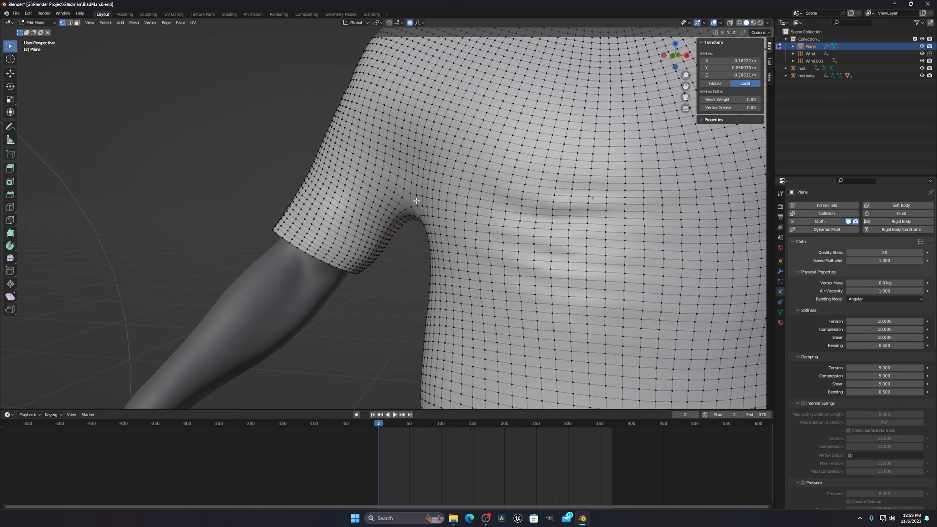
{"action": "scroll", "coordinate": [619, 210], "scroll_direction": "down", "scroll_amount": 6}
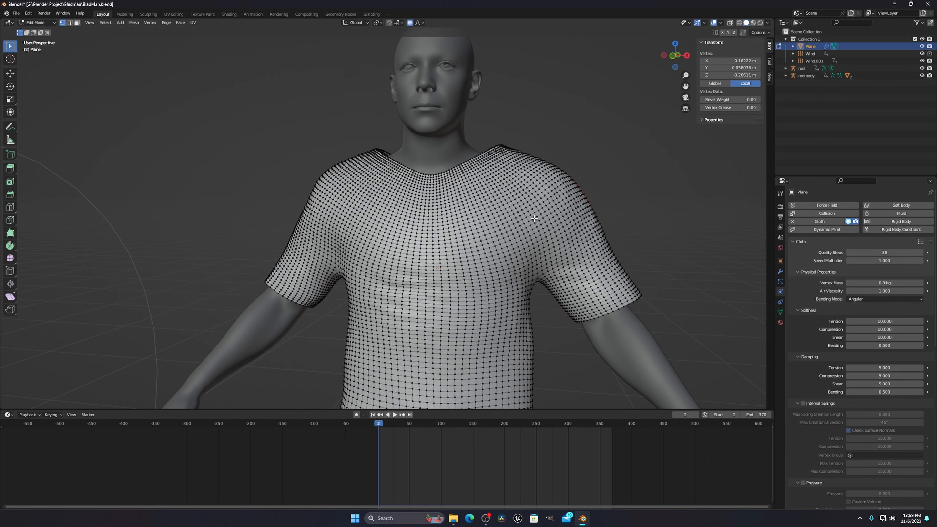
Examine the shirt's overall topology across the front, shoulders and sleeves, and return it to Object Mode
{"action": "middle_click_drag", "start_coordinate": [471, 218], "coordinate": [489, 235]}
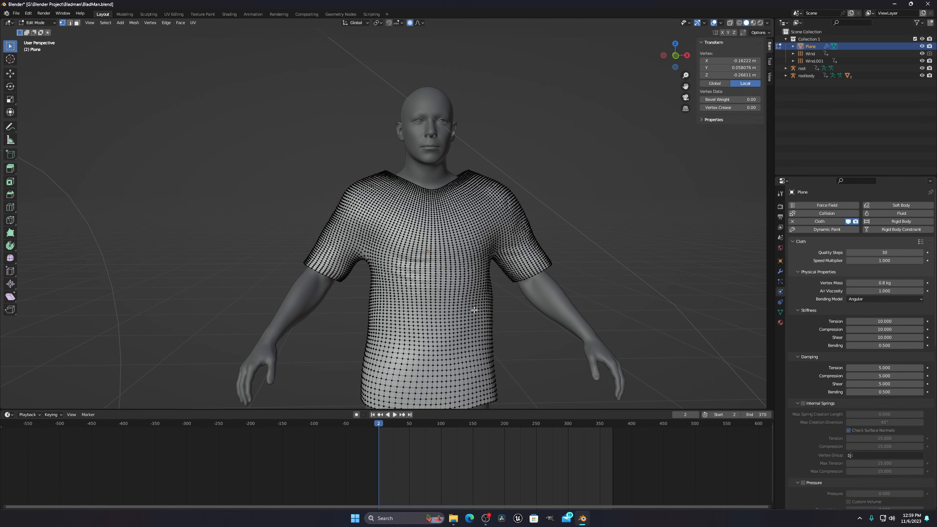
{"action": "scroll", "coordinate": [524, 277], "scroll_direction": "up", "scroll_amount": 5}
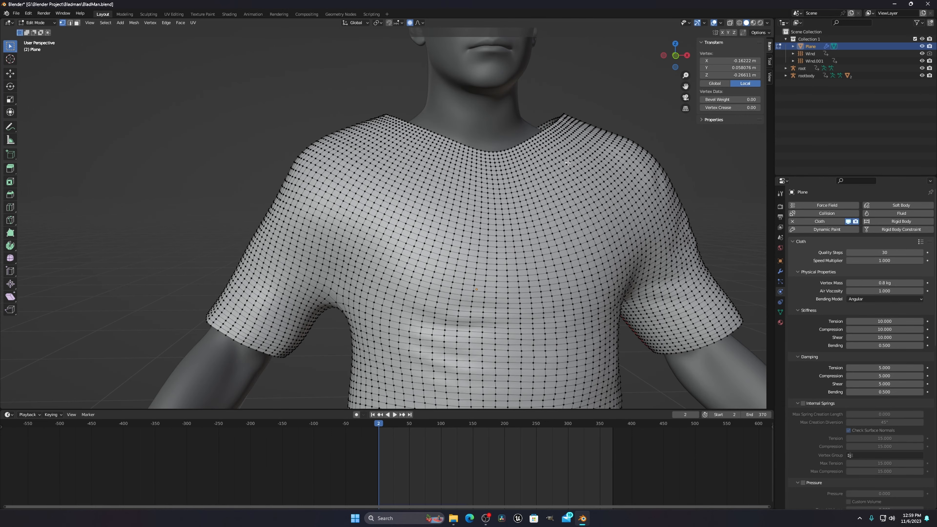
{"action": "middle_click_drag", "start_coordinate": [594, 286], "coordinate": [527, 207], "text": "shift"}
{"action": "scroll", "coordinate": [483, 249], "scroll_direction": "down", "scroll_amount": 1}
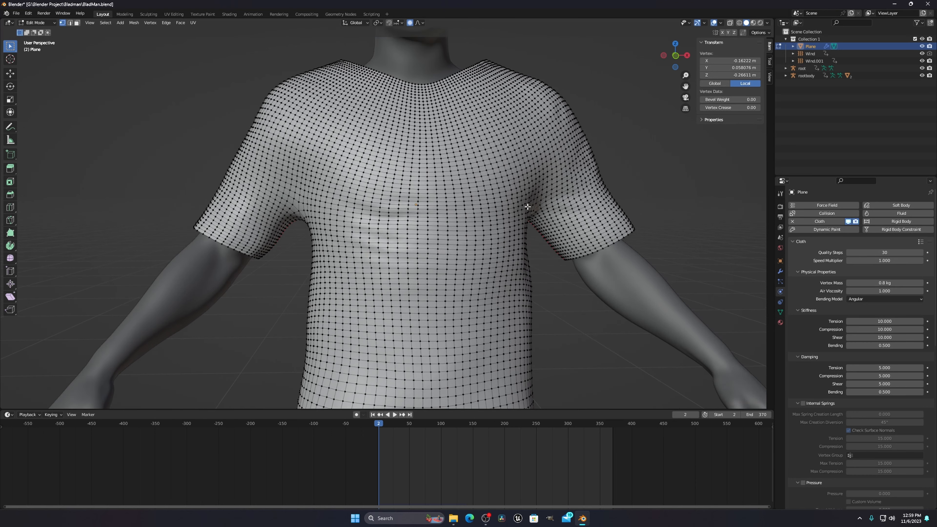
{"action": "scroll", "coordinate": [454, 222], "scroll_direction": "down", "scroll_amount": 4}
{"action": "key", "text": "Tab"}
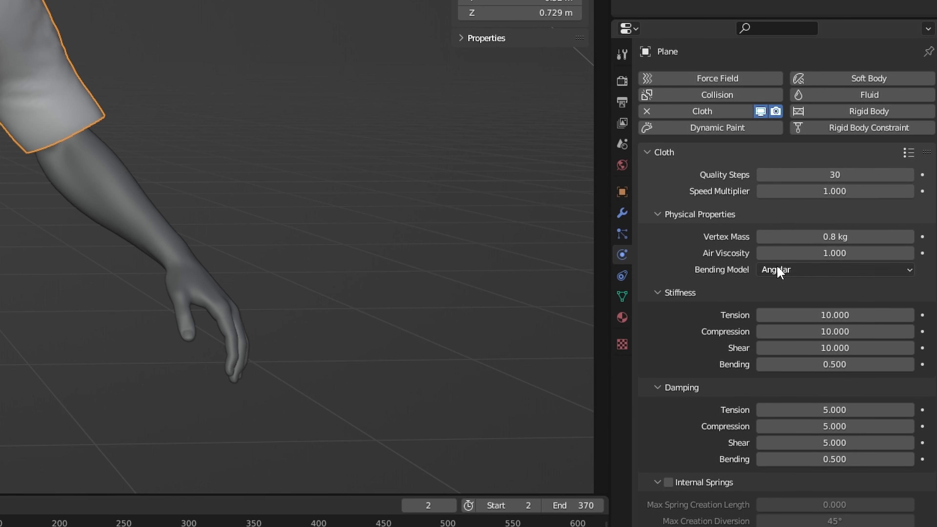
Review the shirt's cloth settings from physical properties, stiffness and damping through cache, shape and object collisions
{"action": "scroll", "coordinate": [735, 368], "scroll_direction": "down", "scroll_amount": 2}
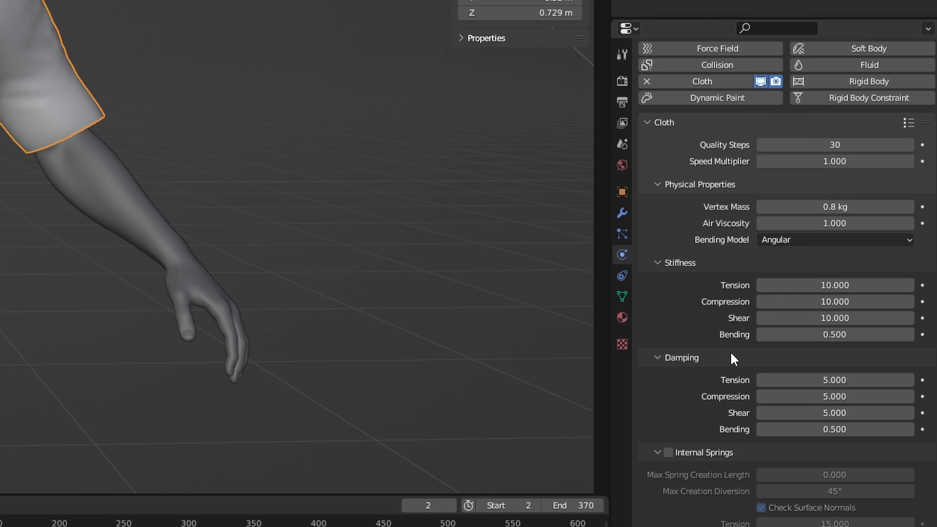
{"action": "scroll", "coordinate": [831, 374], "scroll_direction": "down", "scroll_amount": 4}
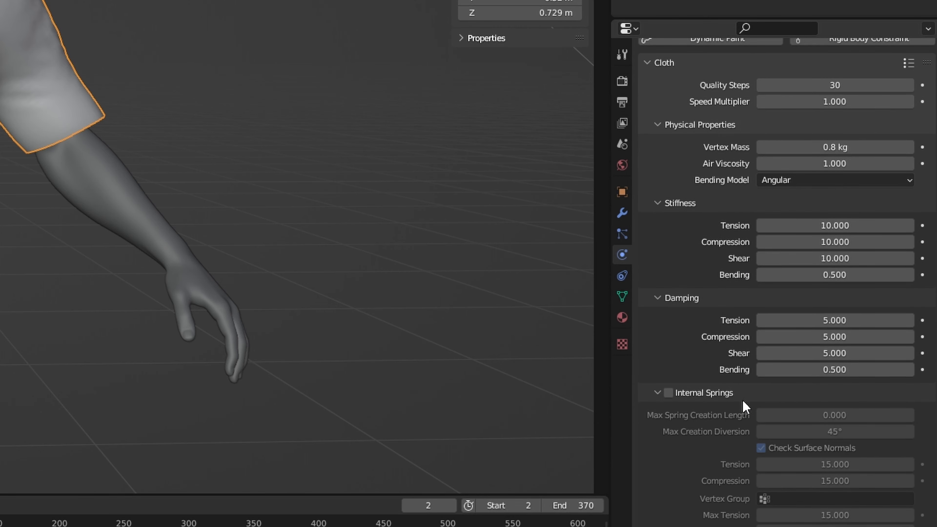
{"action": "scroll", "coordinate": [744, 406], "scroll_direction": "down", "scroll_amount": 14}
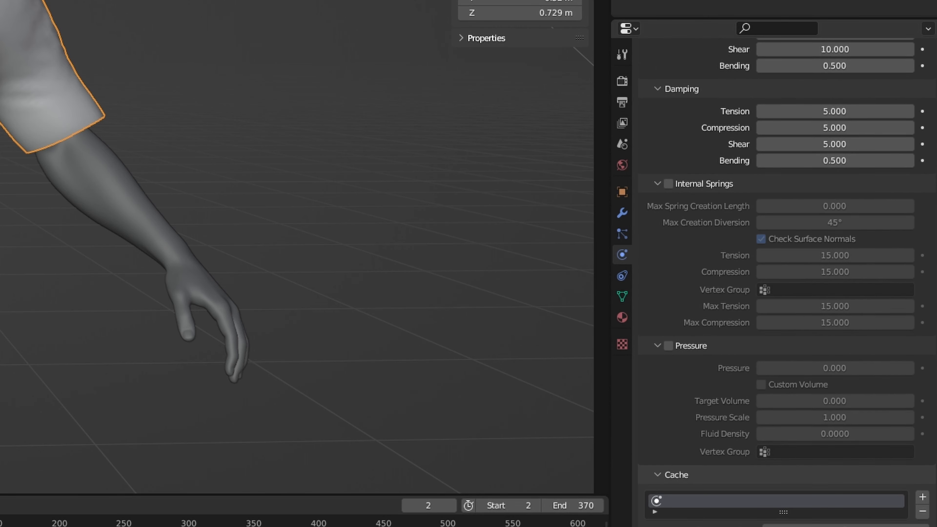
{"action": "scroll", "coordinate": [666, 521], "scroll_direction": "down", "scroll_amount": 4}
{"action": "scroll", "coordinate": [722, 469], "scroll_direction": "down", "scroll_amount": 18}
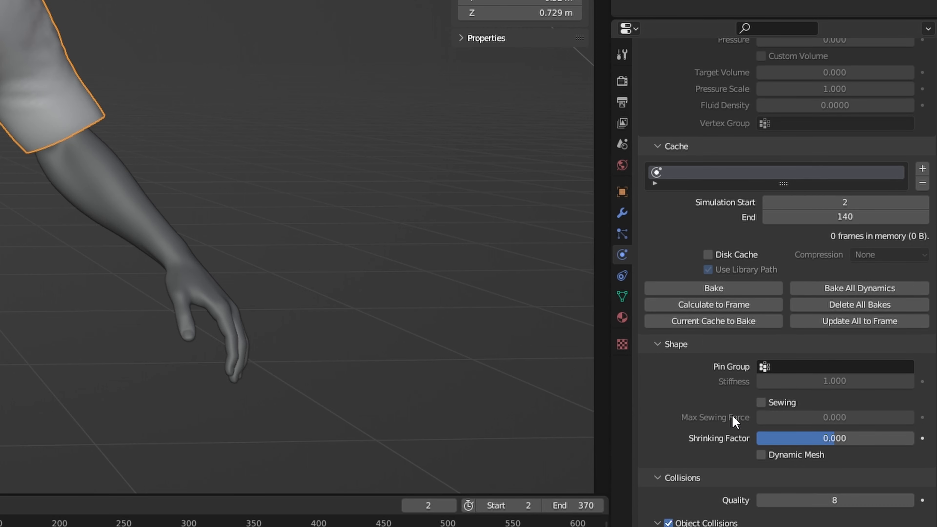
{"action": "scroll", "coordinate": [711, 464], "scroll_direction": "down", "scroll_amount": 3}
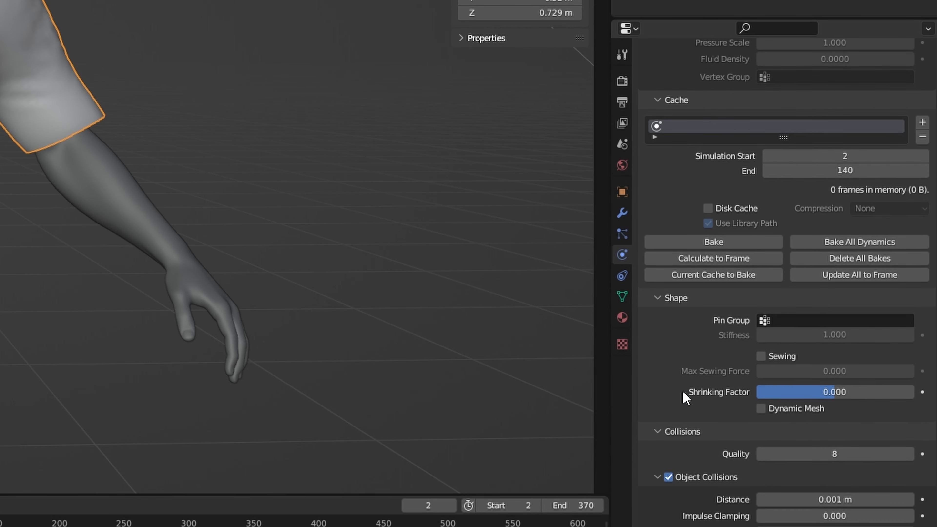